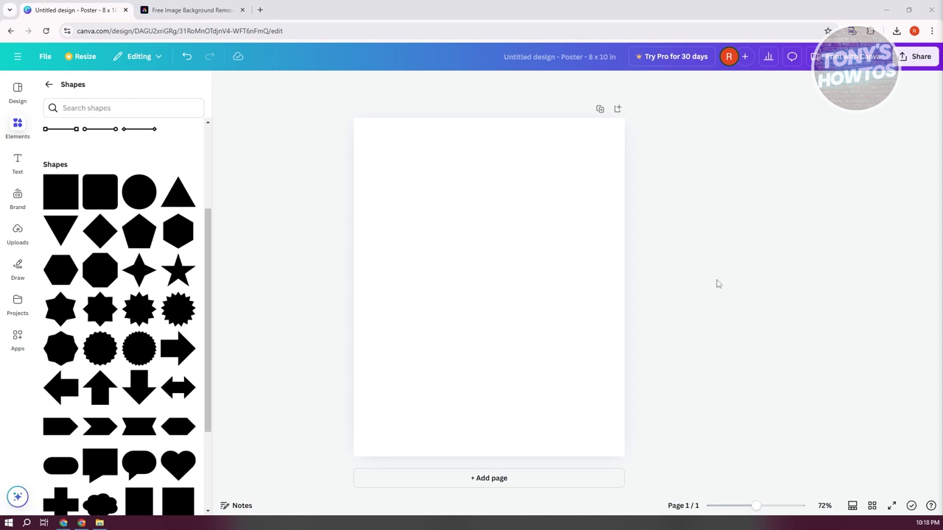
Show the uploaded images in Canva's Uploads panel beside the blank poster page
left_click(18, 234)
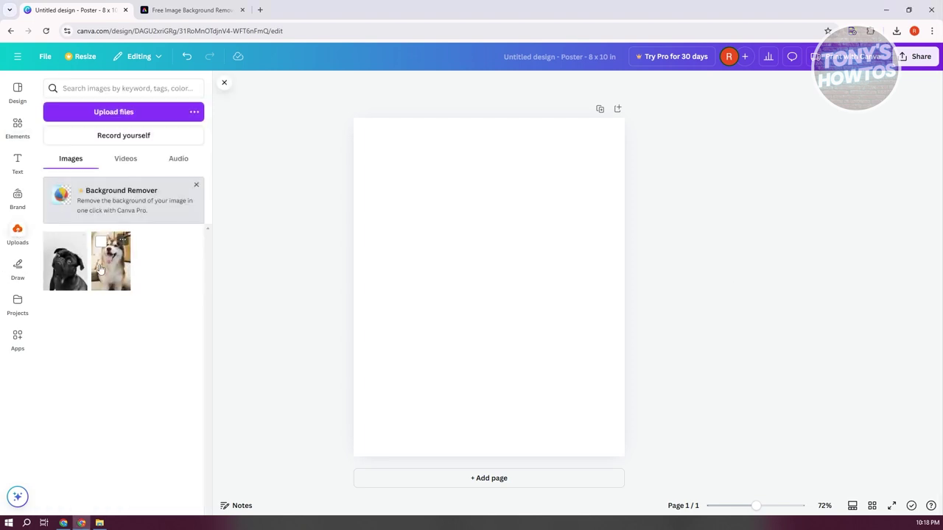
left_click_drag(100, 270, 449, 252)
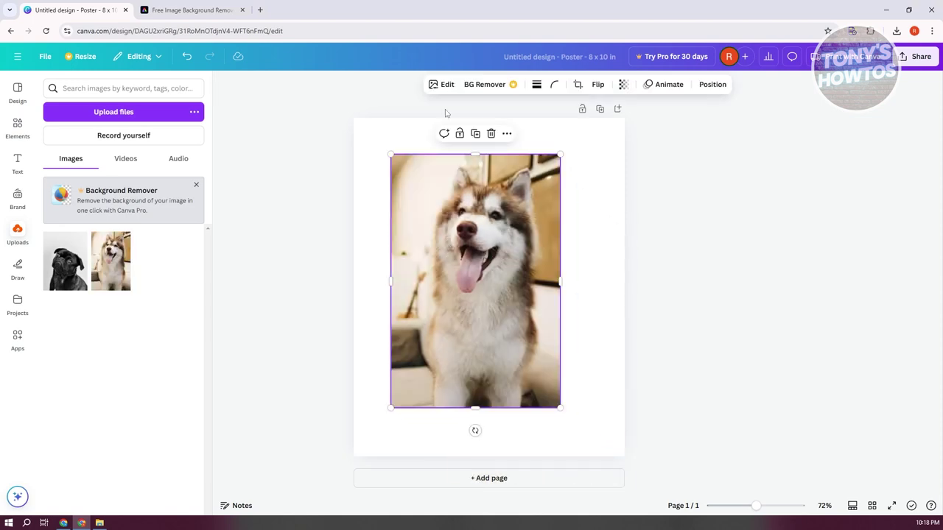
left_click(446, 87)
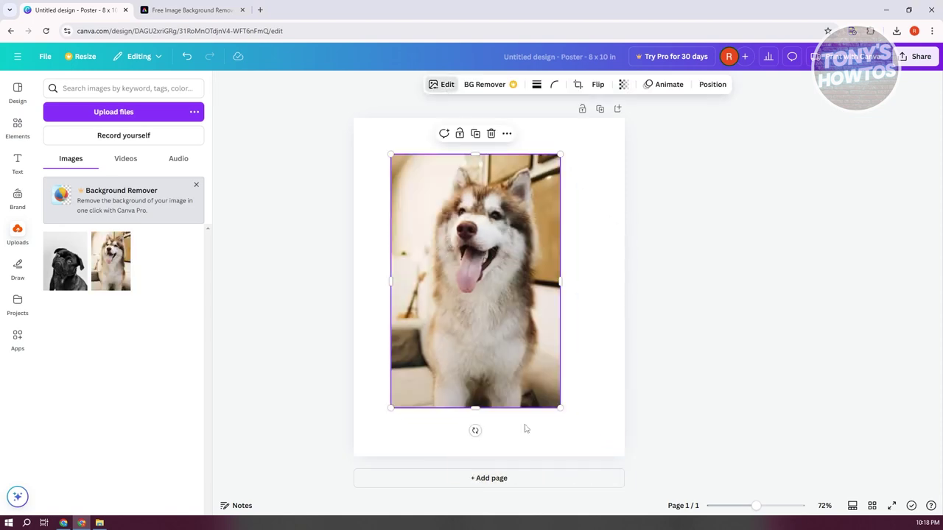
left_click(65, 359)
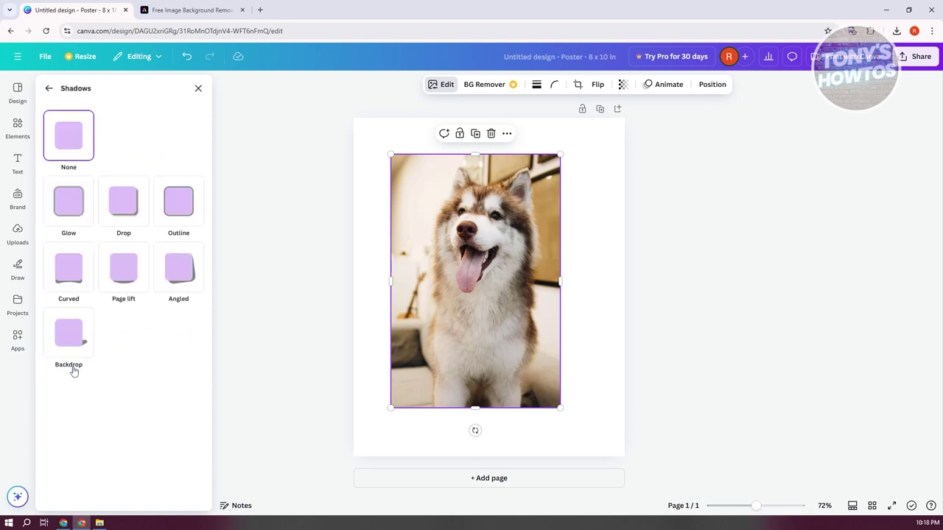
left_click(121, 216)
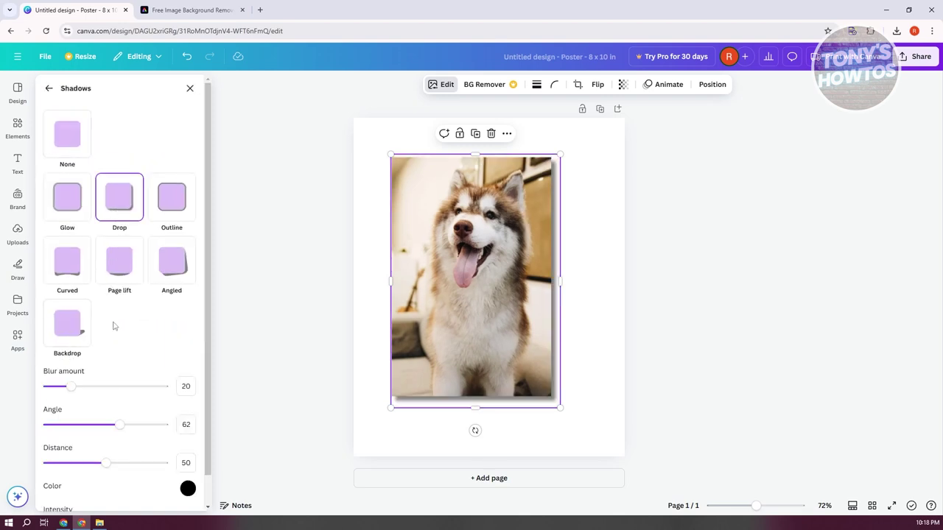
left_click(490, 332)
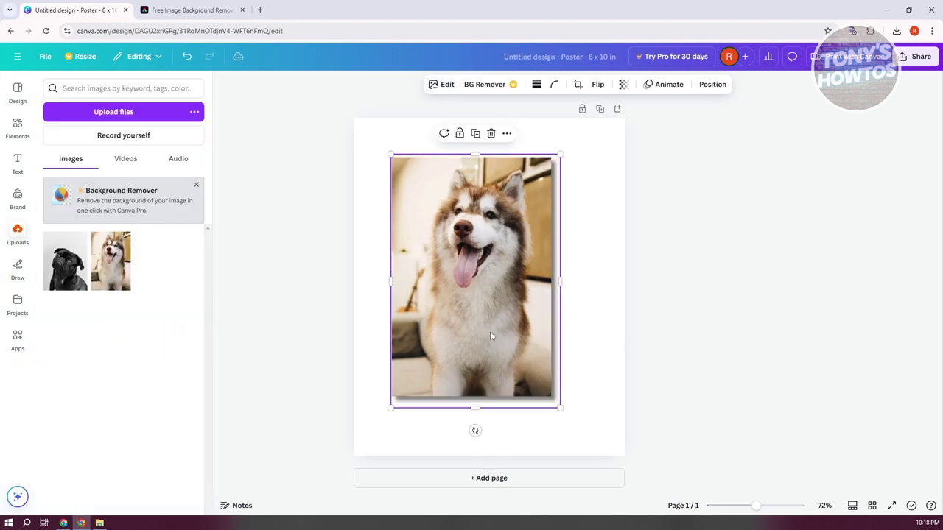
left_click_drag(490, 331, 521, 352)
key("Delete")
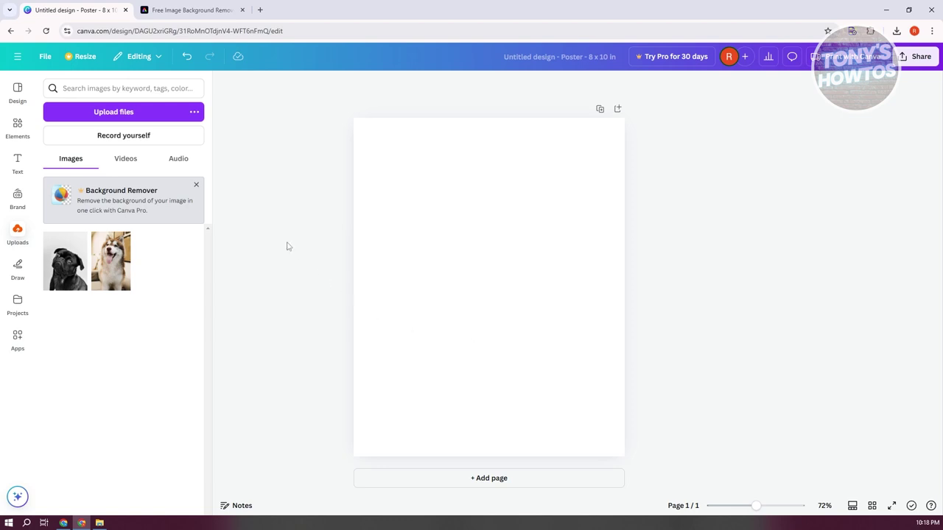
Drag a circle from the full Shapes collection onto the page and enlarge it
left_click(17, 127)
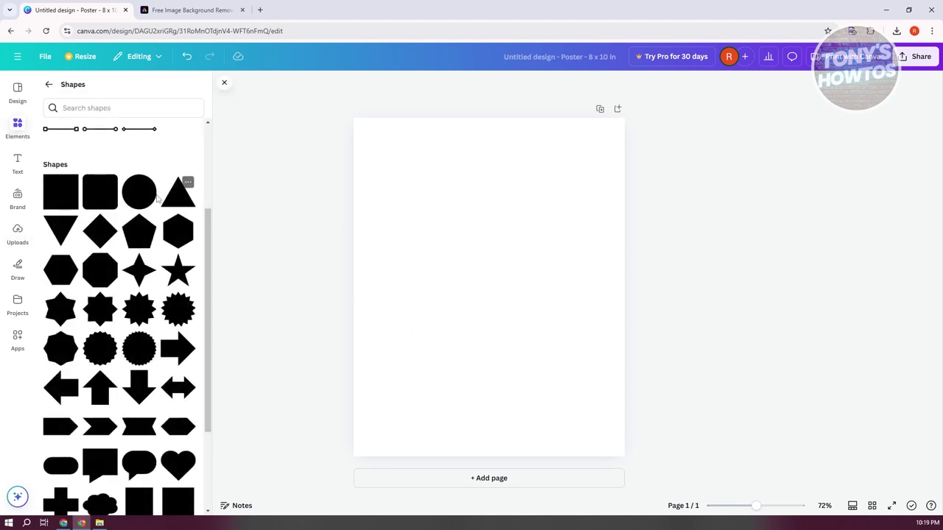
left_click(49, 84)
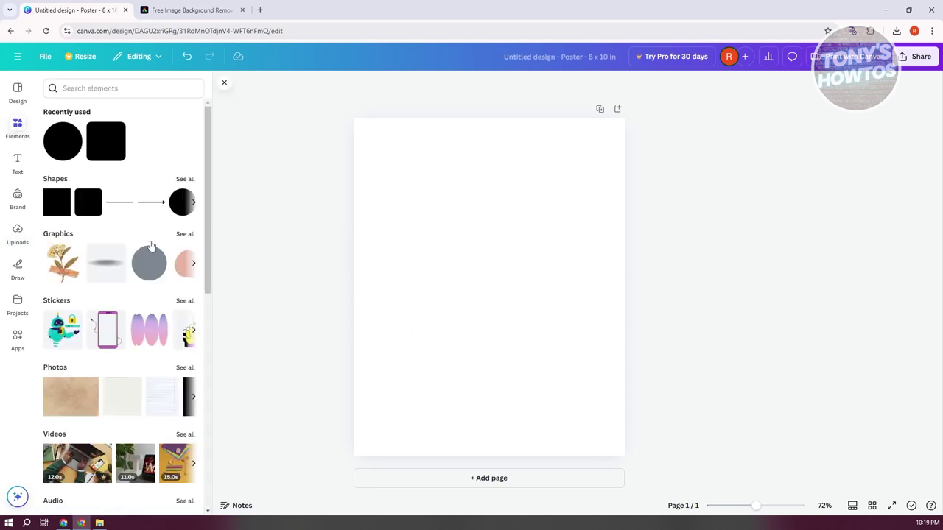
left_click(182, 182)
left_click_drag(146, 332, 438, 228)
left_click_drag(506, 288, 597, 383)
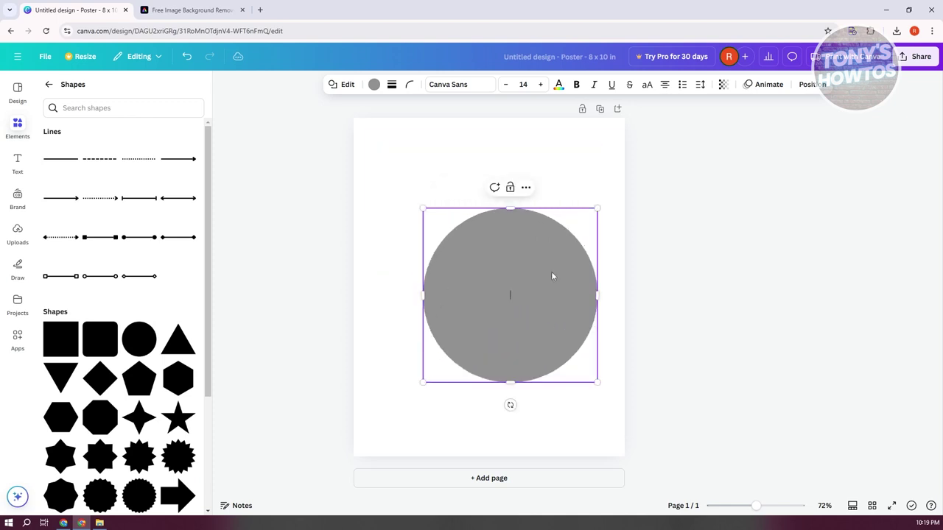
left_click_drag(551, 208, 533, 218)
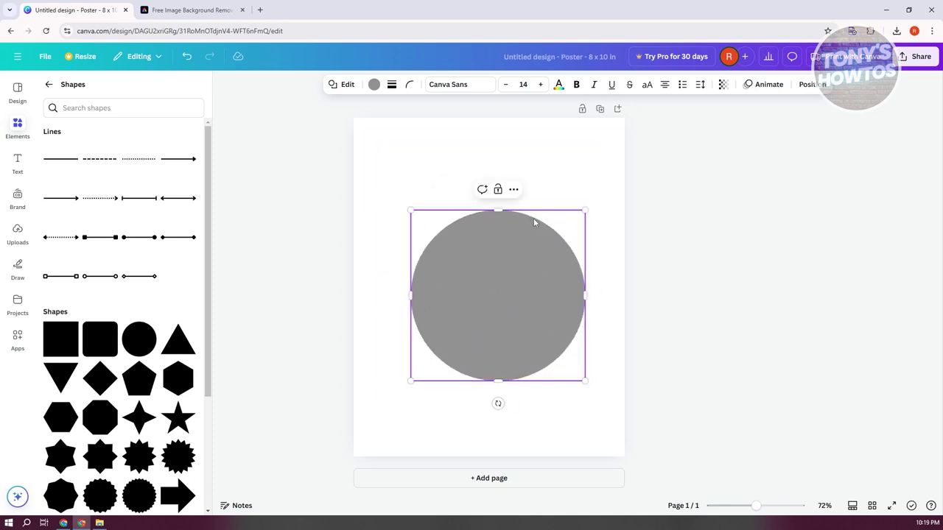
Fill the circle with the teal colour swatch
left_click(374, 85)
left_click(55, 325)
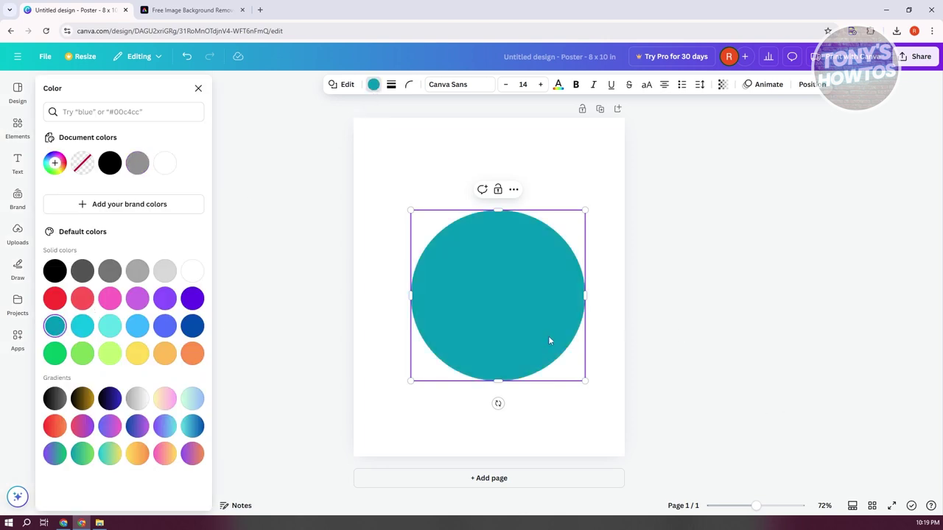
left_click(343, 85)
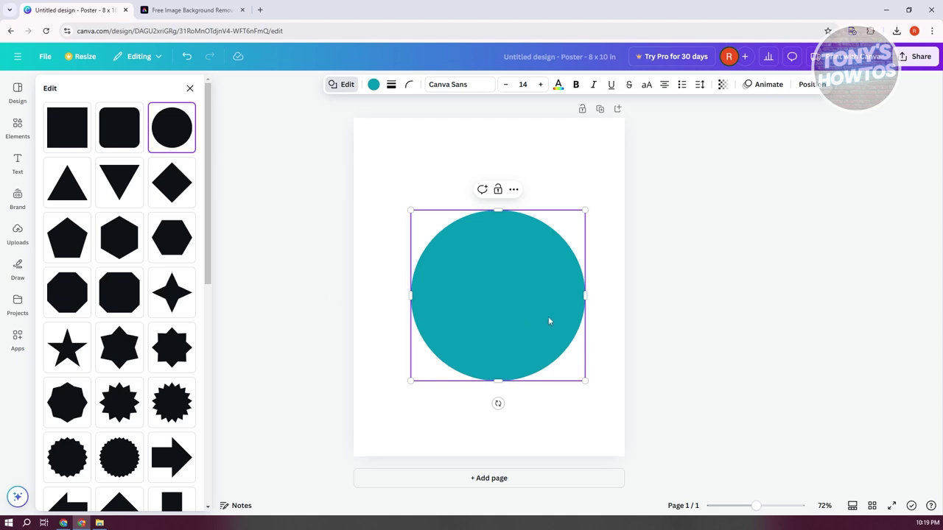
Enlarge the teal circle to nearly the page's full width and recentre it
left_click_drag(523, 314, 485, 262)
left_click_drag(547, 328, 611, 390)
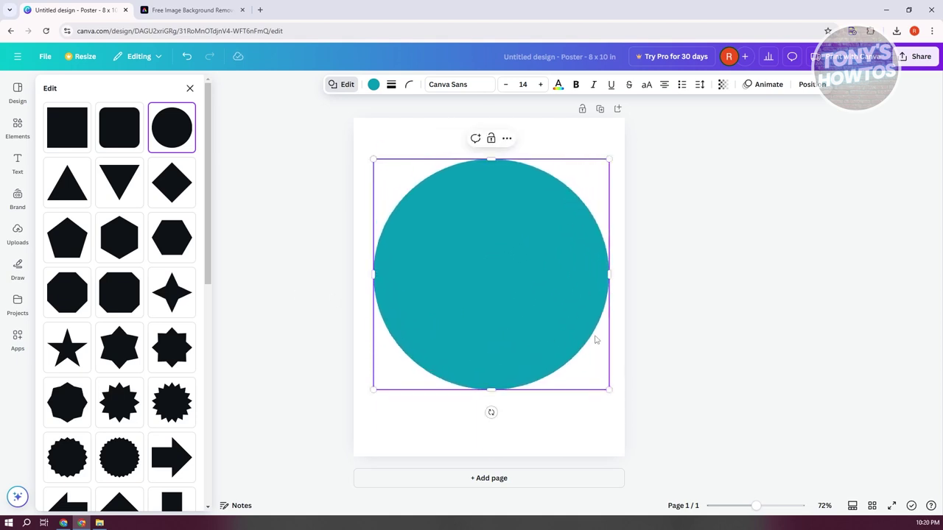
mouse_move(568, 270)
left_mouse_down()
mouse_move(566, 294)
mouse_move(560, 278)
left_mouse_up()
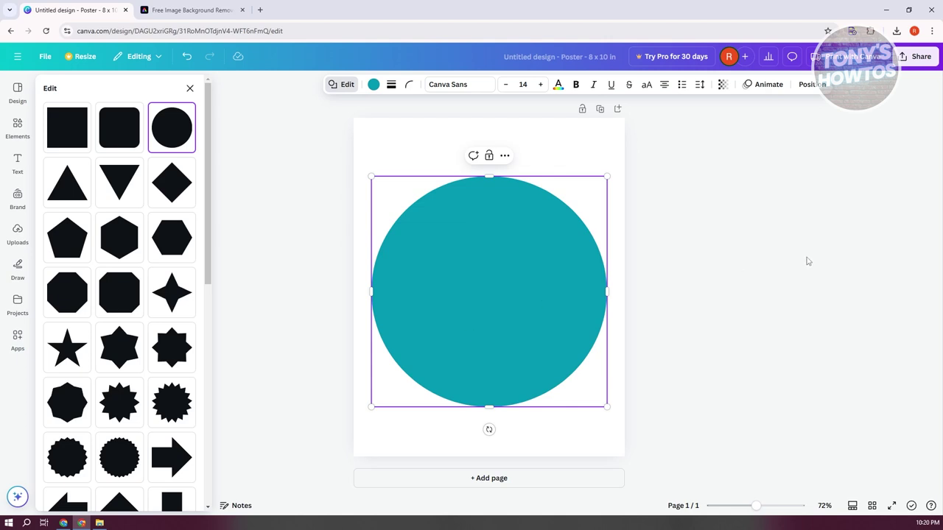
left_click(560, 233)
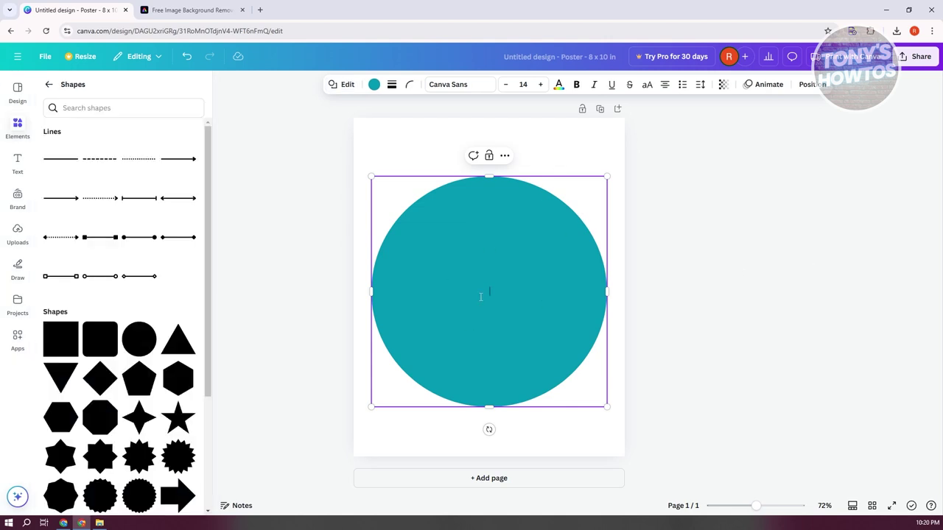
Download the poster as a 1,600 × 2,000 px PNG with transparent background
left_click(849, 289)
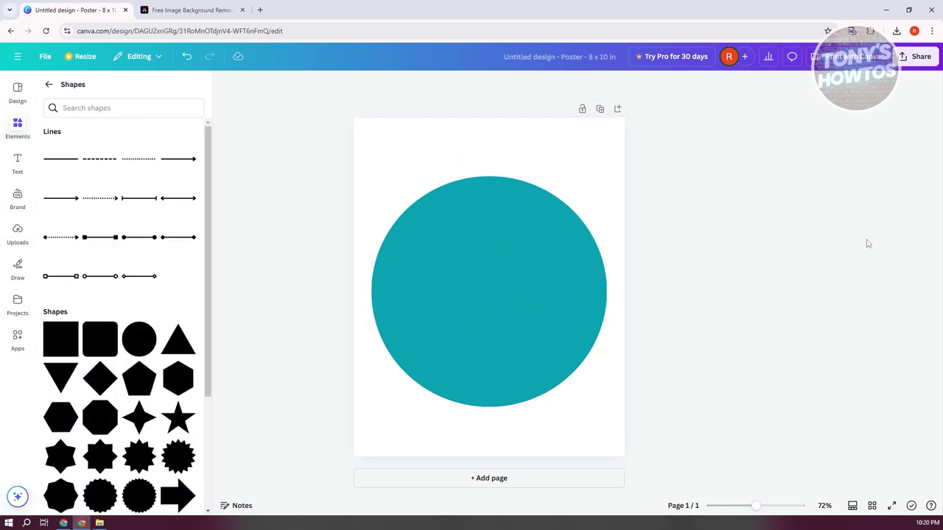
left_click(916, 57)
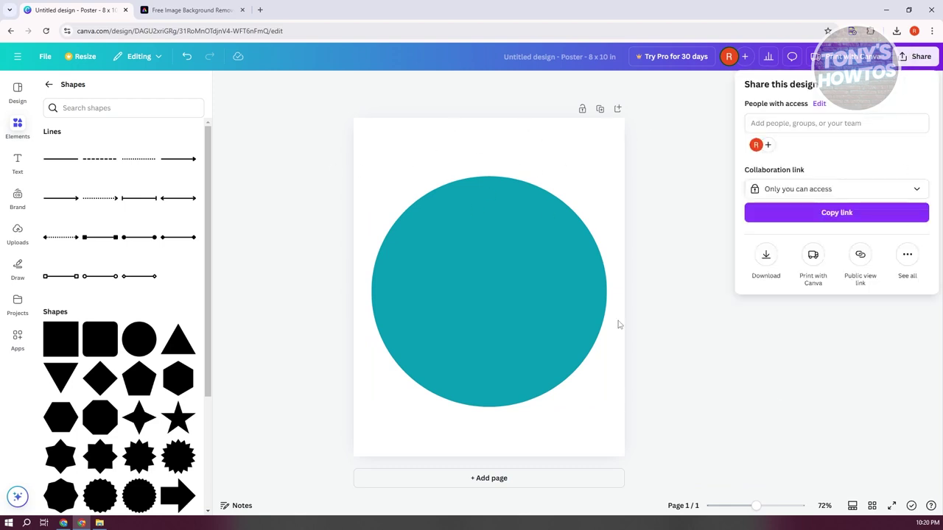
left_click(770, 262)
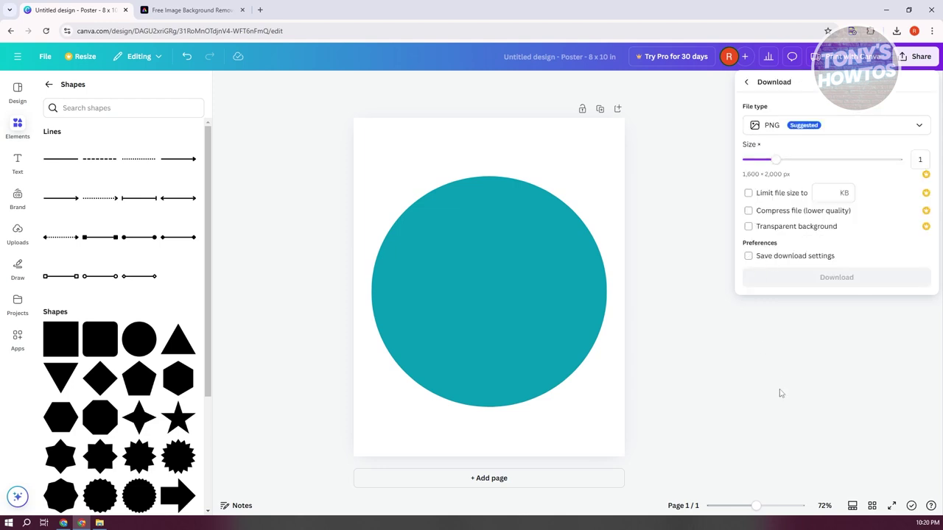
left_click(750, 226)
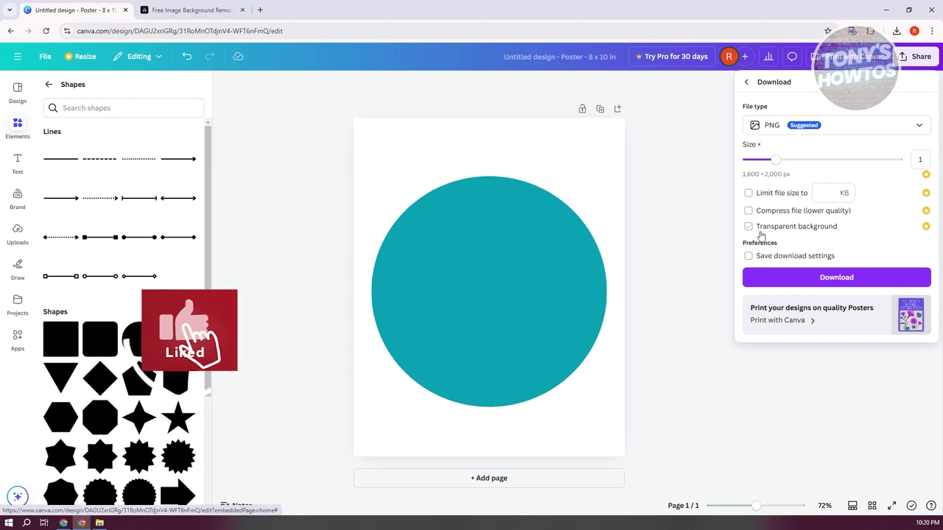
left_click(820, 283)
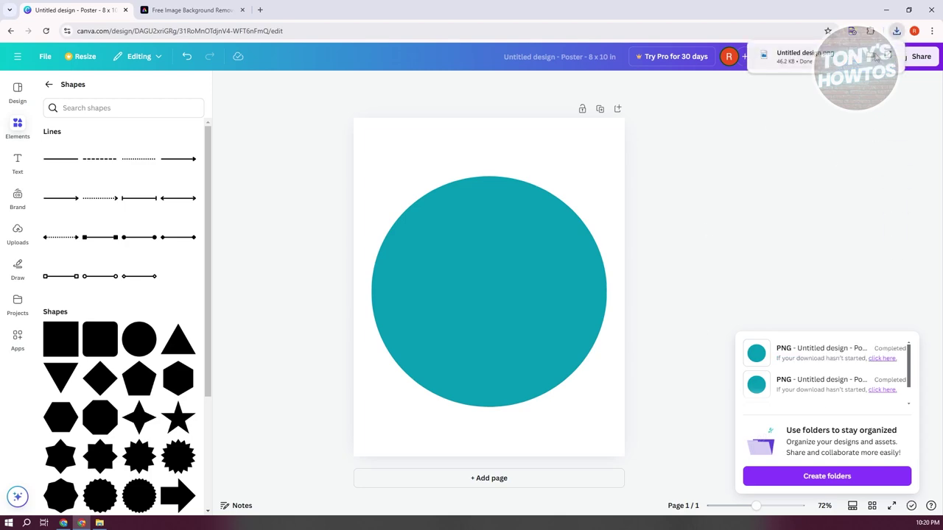
Locate the exported Untitled design.png in the Downloads folder
left_click(871, 56)
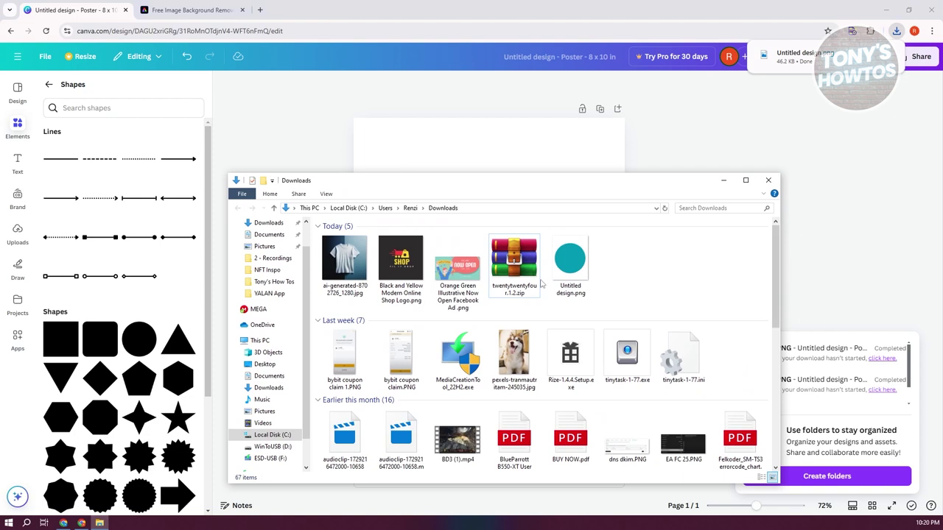
left_click(567, 267)
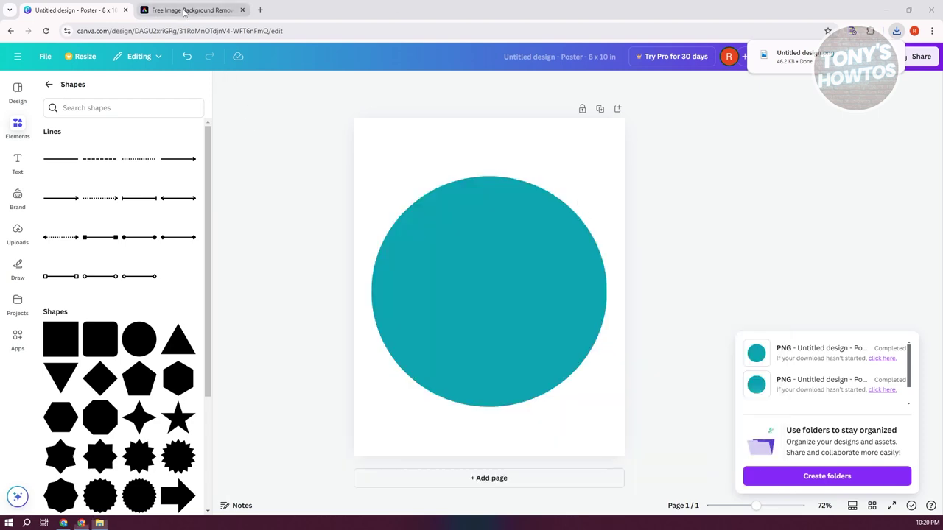
left_click(192, 10)
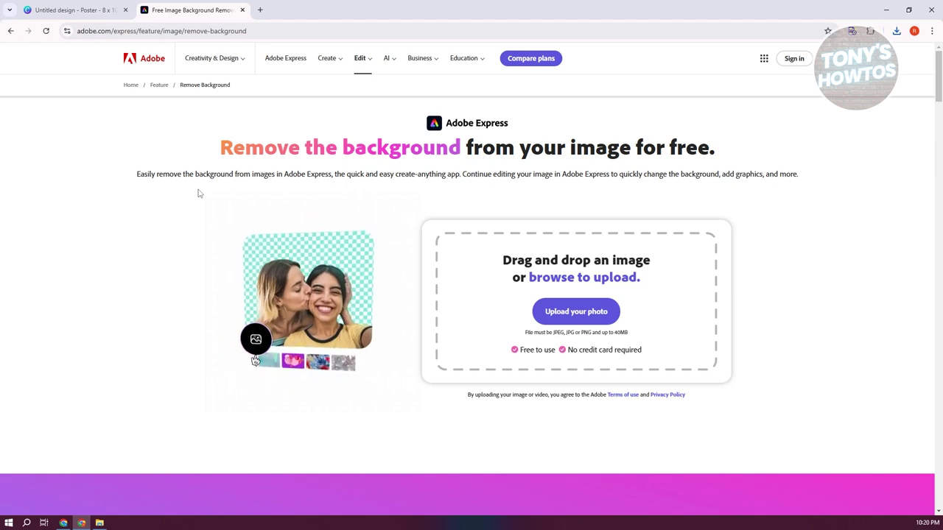
Return to the Adobe Express Free Image Background Remover page from browser history
right_click(12, 32)
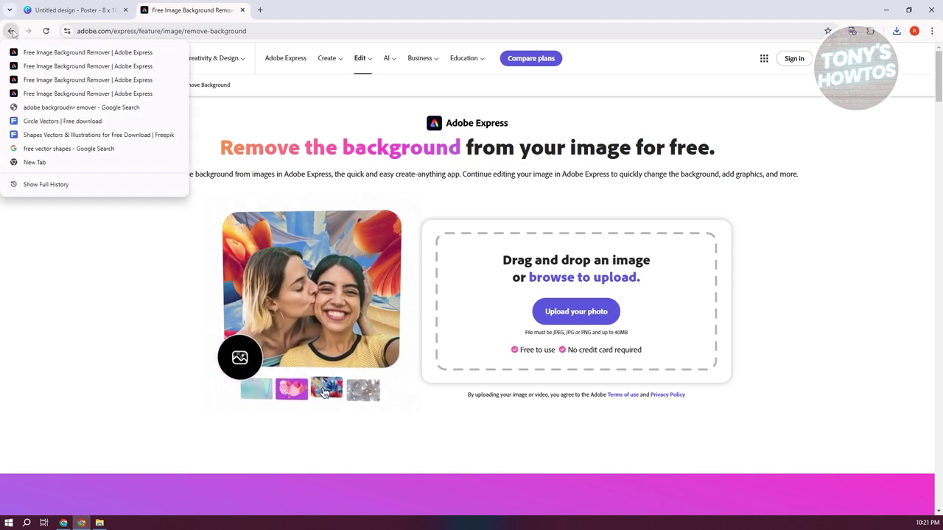
left_click(101, 107)
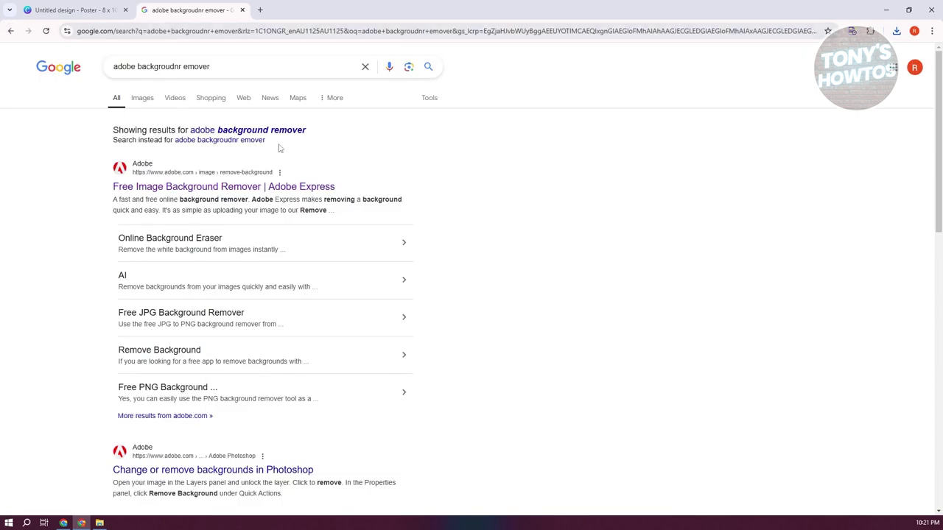
left_click(254, 186)
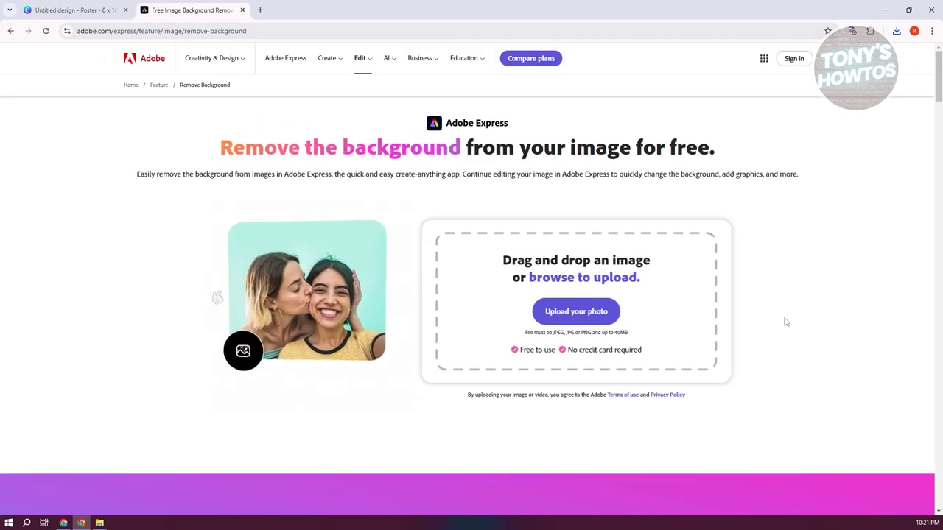
left_click(576, 312)
Upload Untitled design.png from Downloads to Adobe Express's background remover
left_click(369, 232)
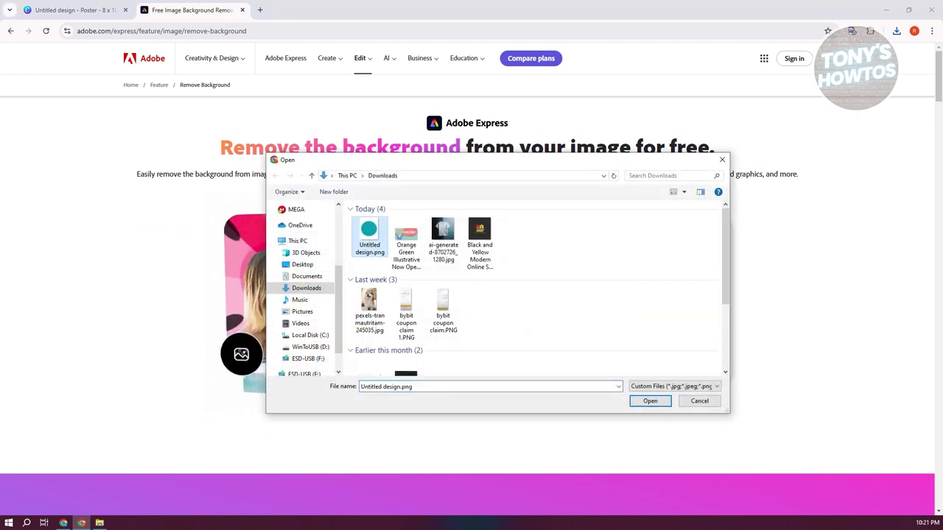
left_click(651, 401)
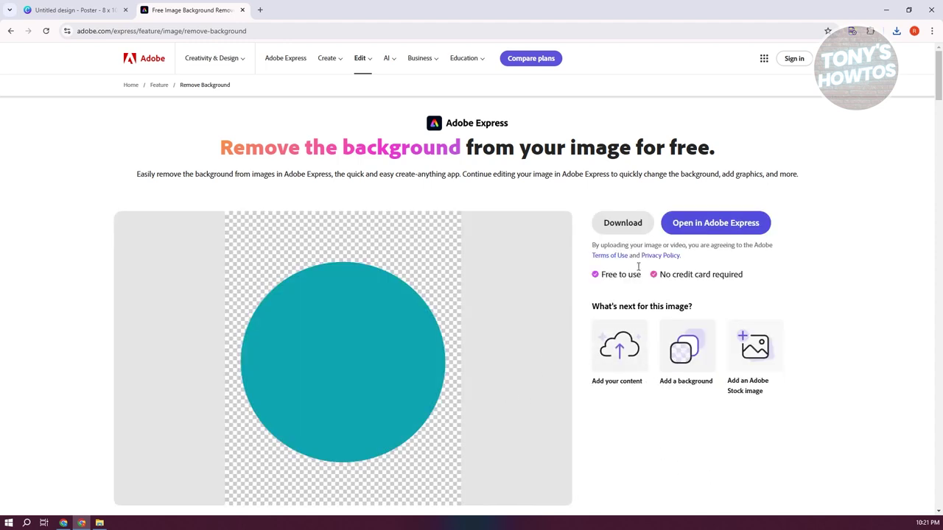
Create an Adobe account via Google sign-in and download the background-free circle as file.png
left_click(636, 226)
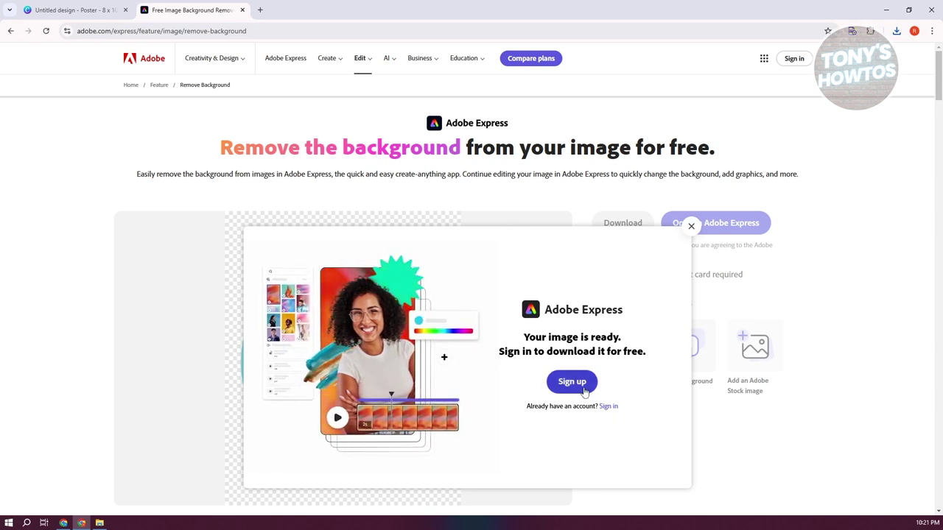
left_click(608, 407)
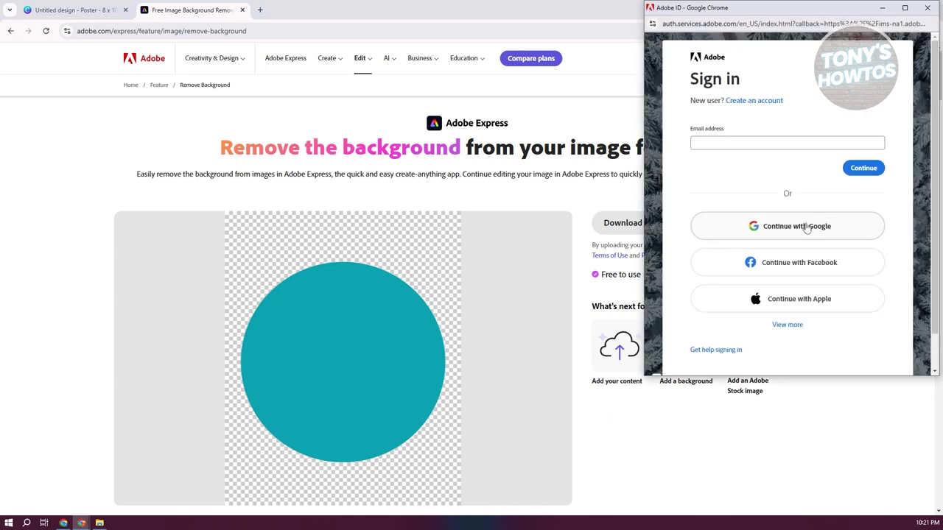
left_click(785, 221)
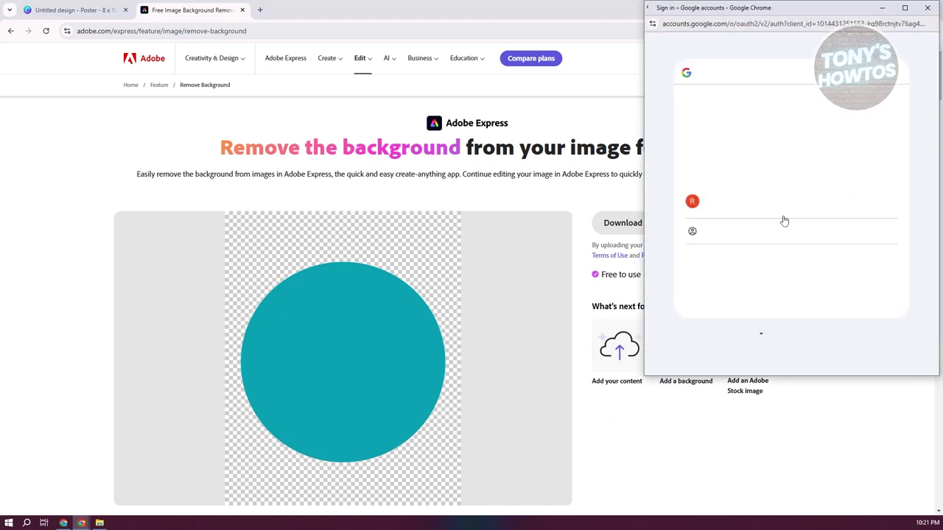
left_click(787, 213)
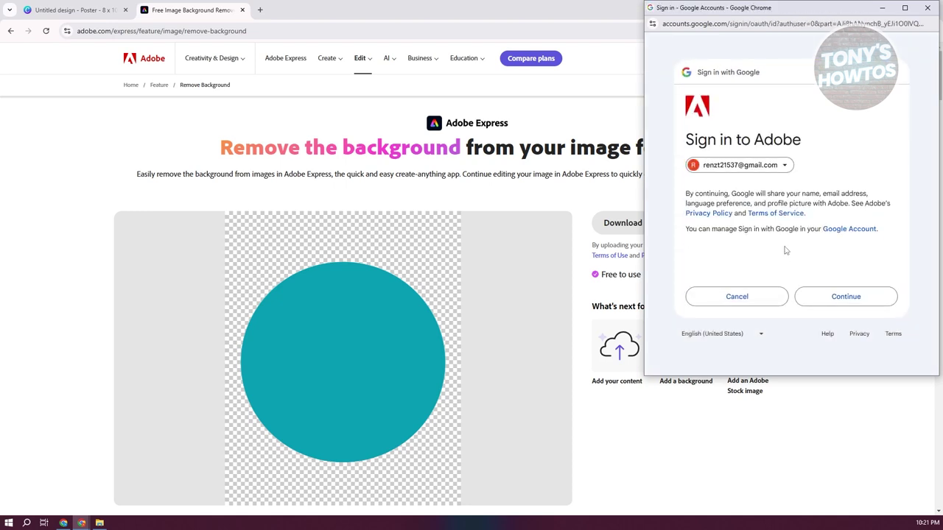
left_click(830, 297)
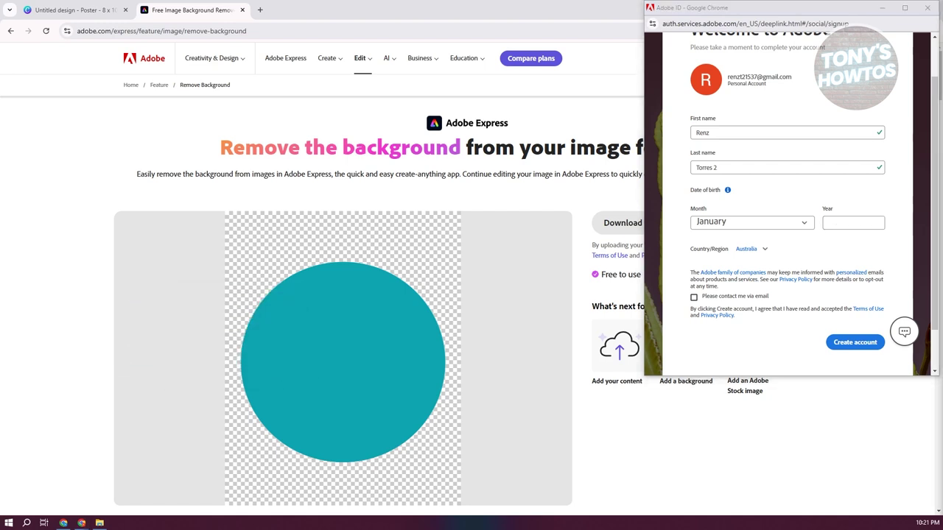
left_click(854, 342)
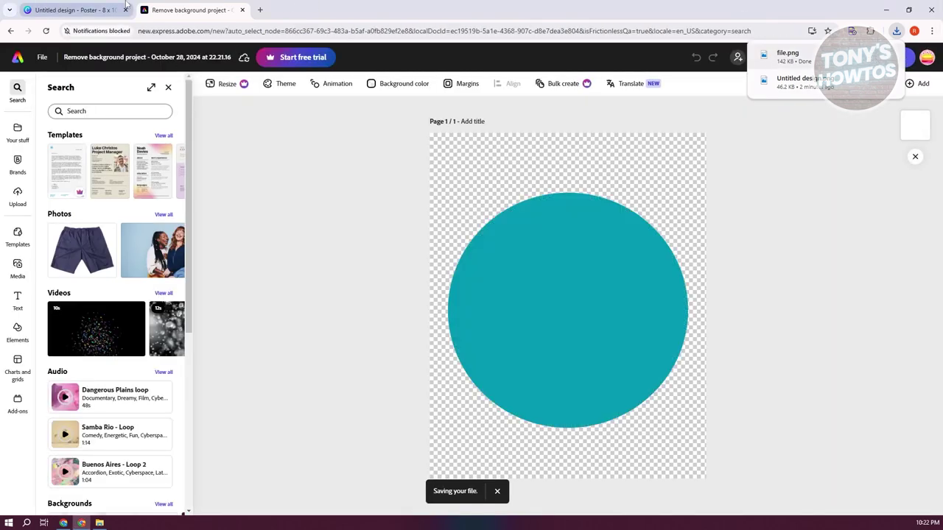
left_click(70, 10)
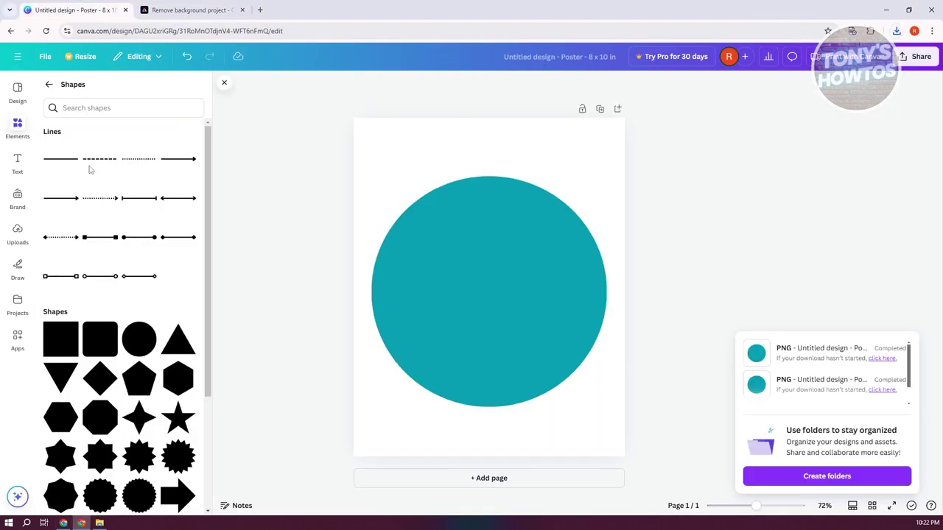
Drag file.png from the Downloads folder into Canva's Uploads panel
left_click(100, 523)
left_click(463, 284)
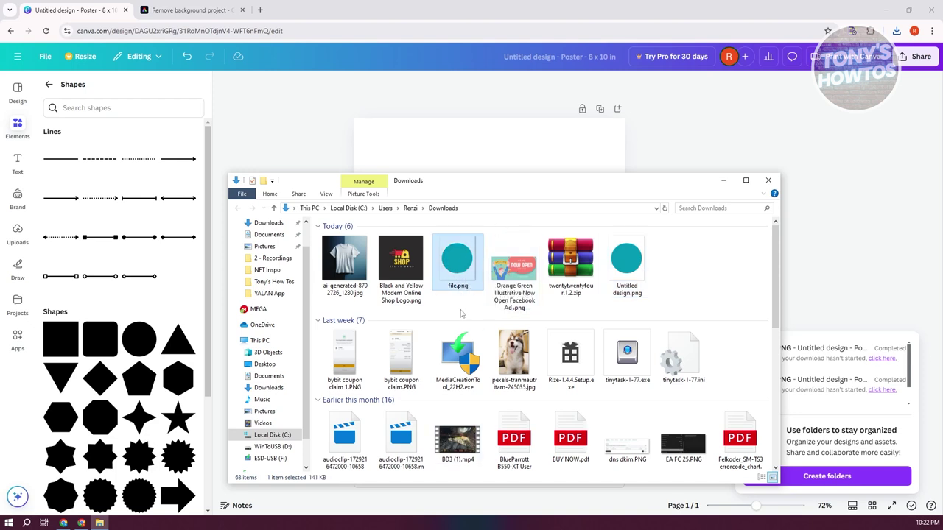
left_click(18, 232)
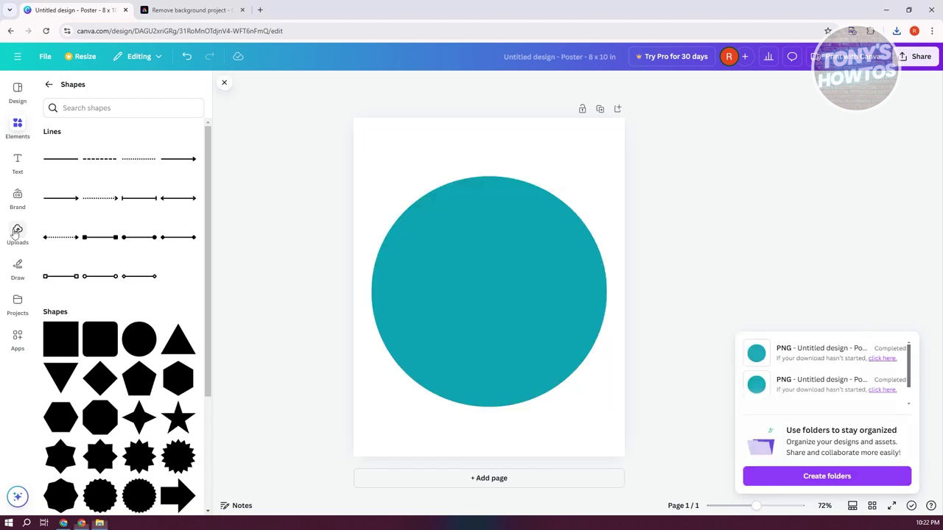
left_click(99, 523)
left_click_drag(457, 254, 135, 412)
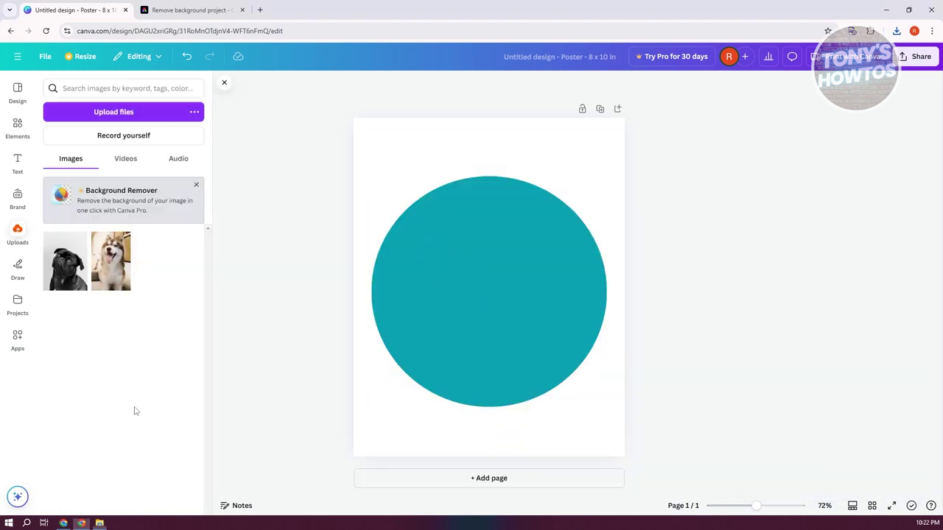
left_click(493, 343)
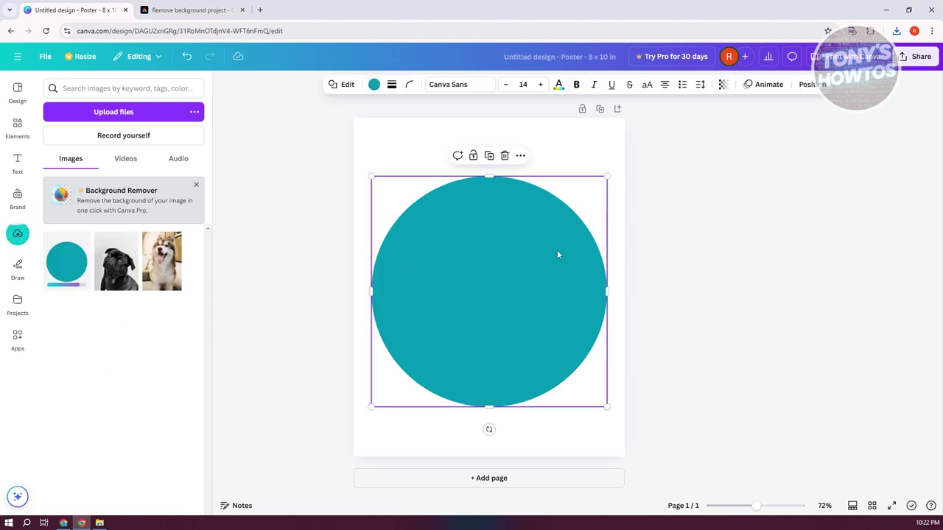
Delete the old circle and place the uploaded file.png circle, enlarged and centred
key("Delete")
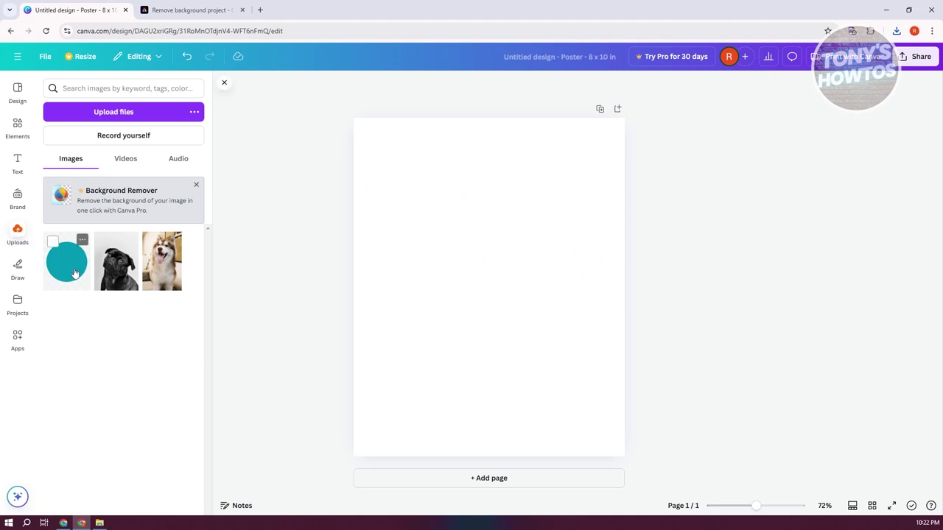
left_click_drag(67, 275, 419, 215)
left_click_drag(589, 412, 618, 447)
left_click_drag(523, 353, 505, 331)
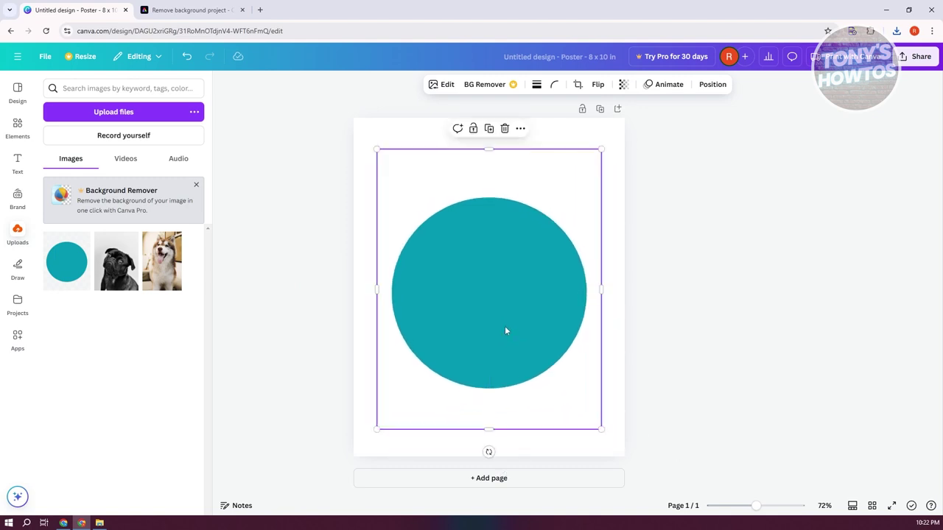
left_click(440, 85)
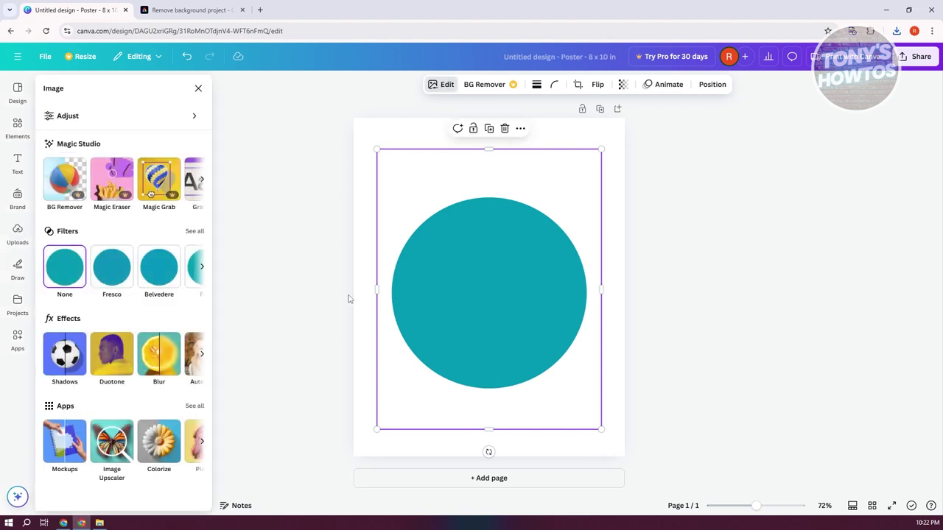
Preview the Angled, Curved, Backdrop, Glow, Drop and Outline shadows, then apply Page lift
left_click(62, 359)
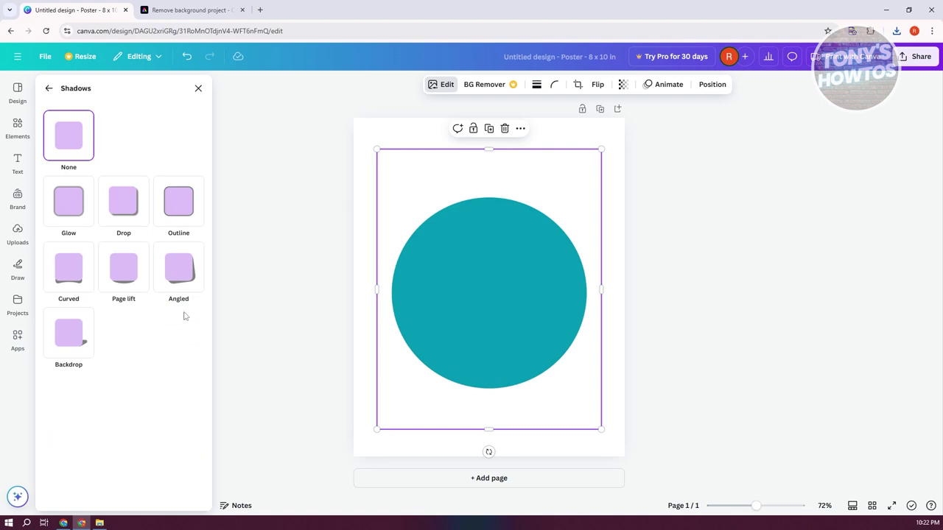
left_click(181, 270)
left_click(120, 274)
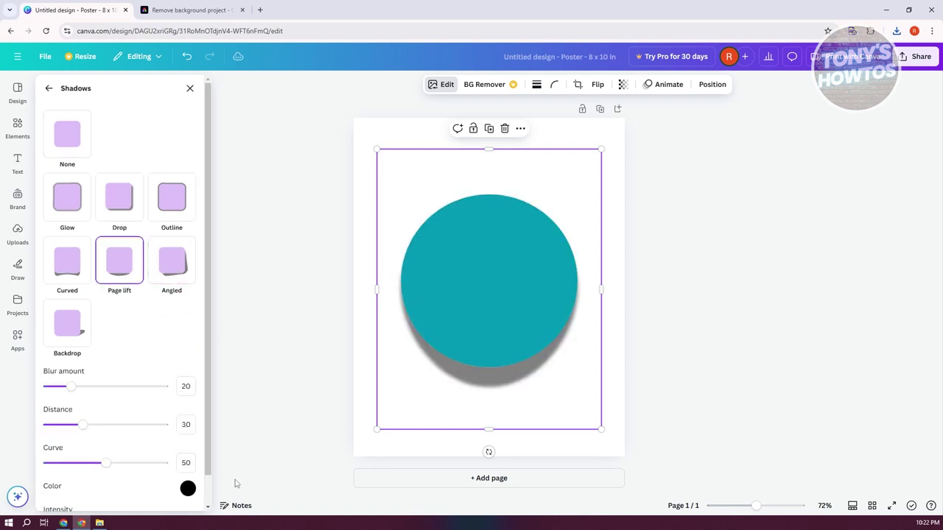
left_click(67, 267)
left_click(76, 319)
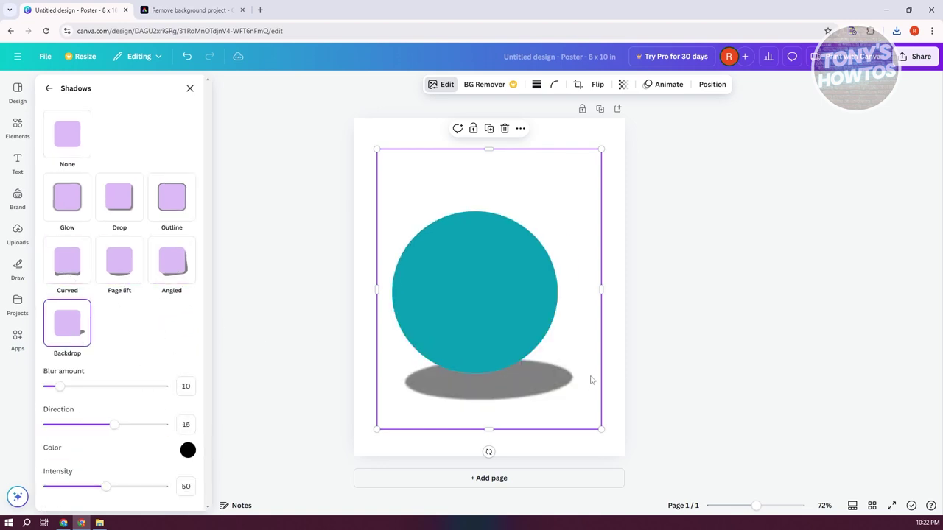
left_click(53, 208)
left_click(125, 212)
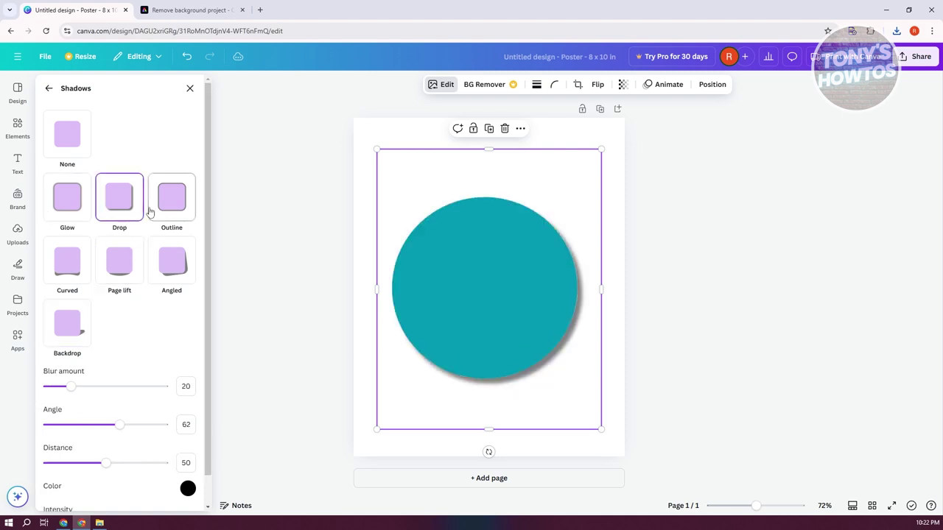
left_click(175, 205)
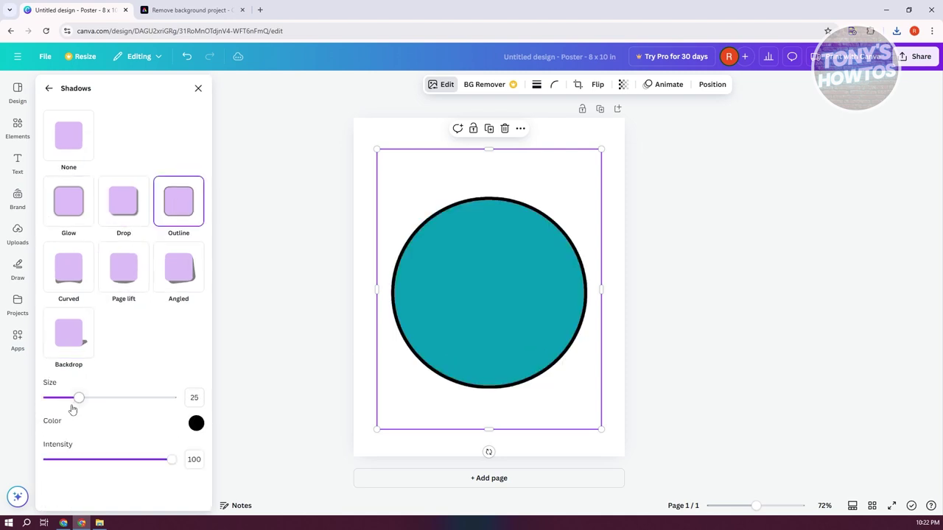
left_click(137, 278)
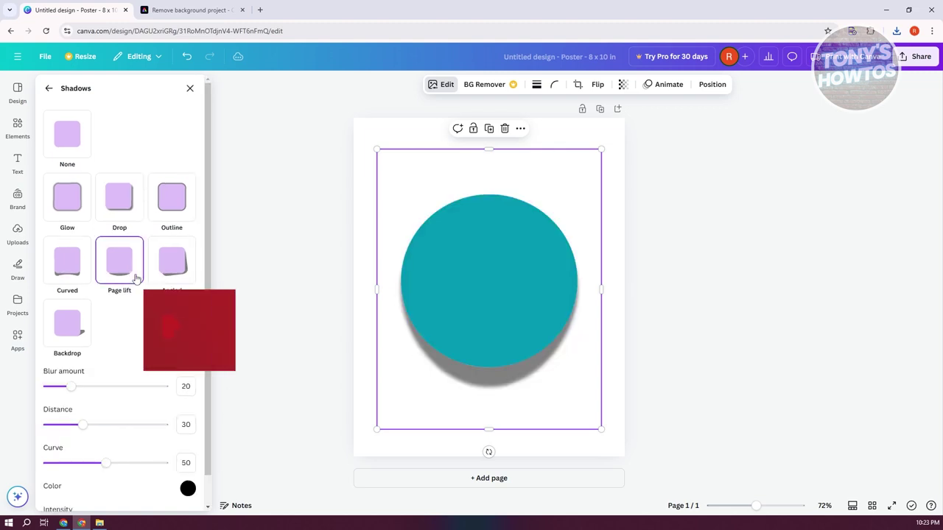